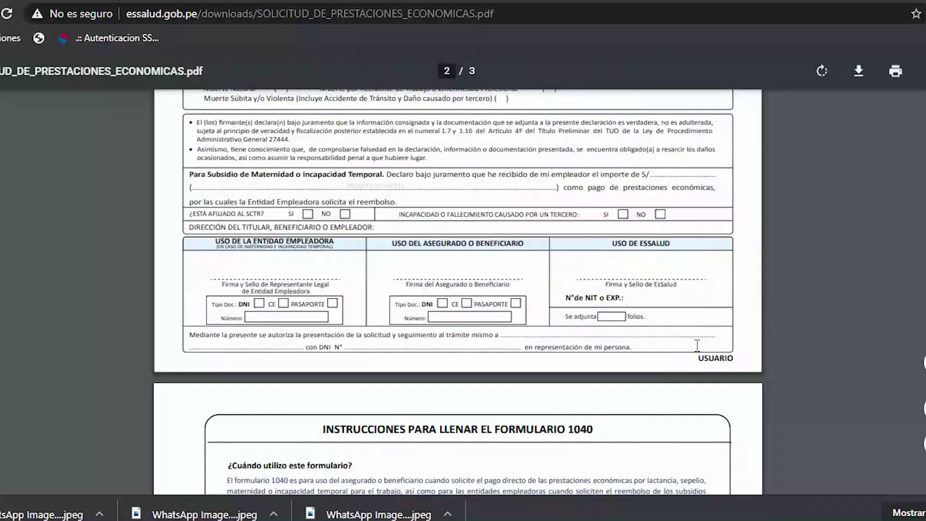
Review the sections of the Solicitud de Prestaciones Económicas PDF (Formulario 1040), from the insured's data to the signatures.
{"action": "scroll", "coordinate": [525, 291], "scroll_direction": "up", "scroll_amount": 3}
{"action": "scroll", "coordinate": [526, 291], "scroll_direction": "up", "scroll_amount": 10}
{"action": "scroll", "coordinate": [531, 291], "scroll_direction": "down", "scroll_amount": 5}
{"action": "scroll", "coordinate": [536, 292], "scroll_direction": "up", "scroll_amount": 5}
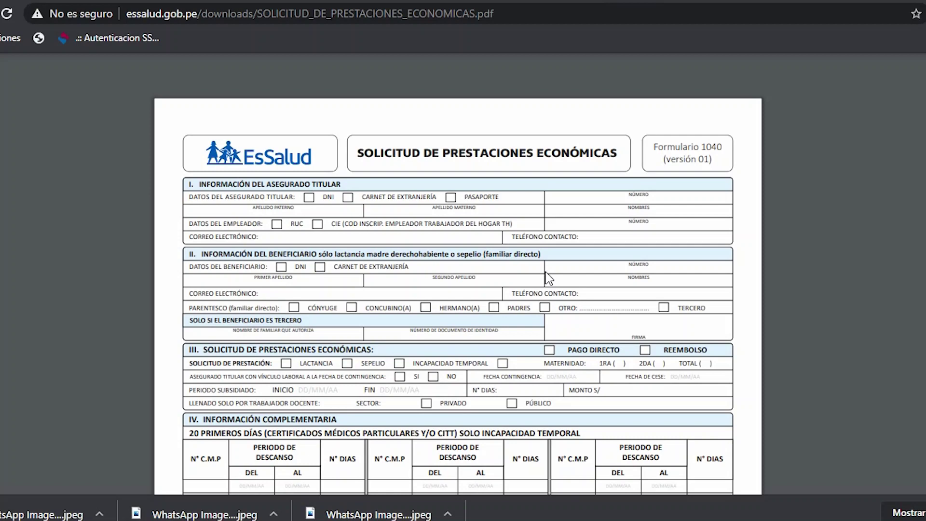
{"action": "scroll", "coordinate": [535, 269], "scroll_direction": "down", "scroll_amount": 2}
{"action": "scroll", "coordinate": [550, 280], "scroll_direction": "down", "scroll_amount": 8}
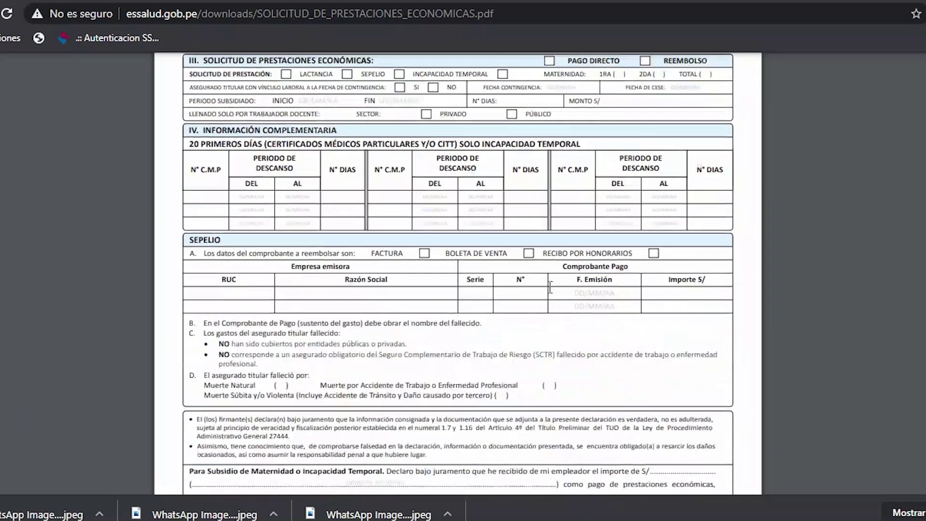
{"action": "scroll", "coordinate": [555, 288], "scroll_direction": "down", "scroll_amount": 5}
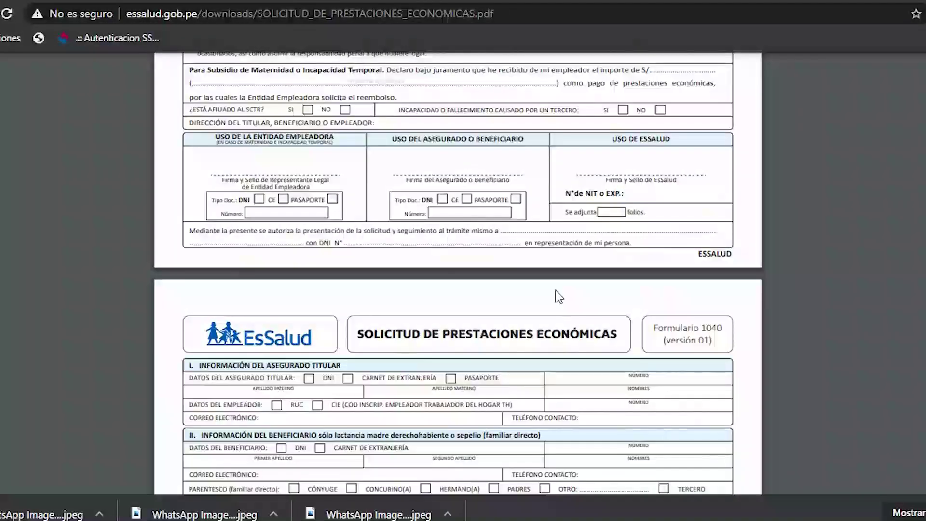
{"action": "scroll", "coordinate": [547, 276], "scroll_direction": "up", "scroll_amount": 8}
{"action": "scroll", "coordinate": [475, 241], "scroll_direction": "down", "scroll_amount": 3}
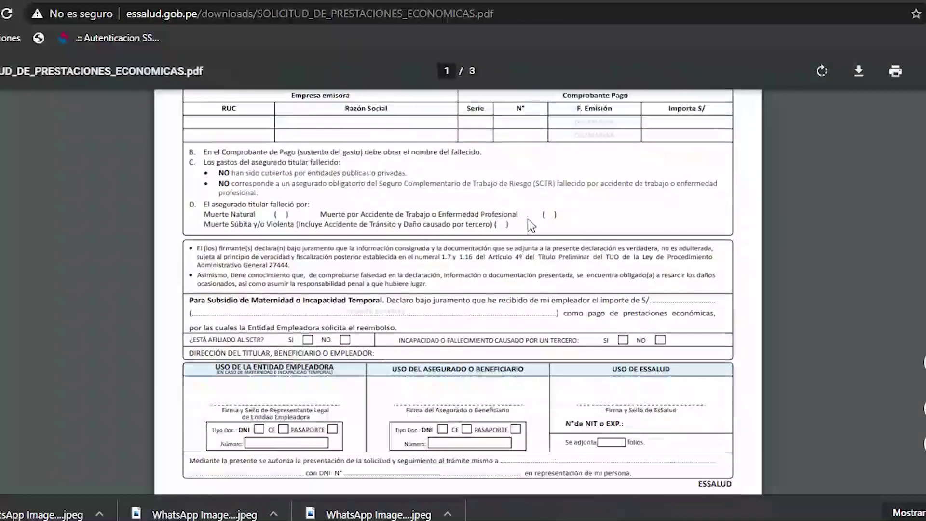
{"action": "scroll", "coordinate": [475, 241], "scroll_direction": "down", "scroll_amount": 10}
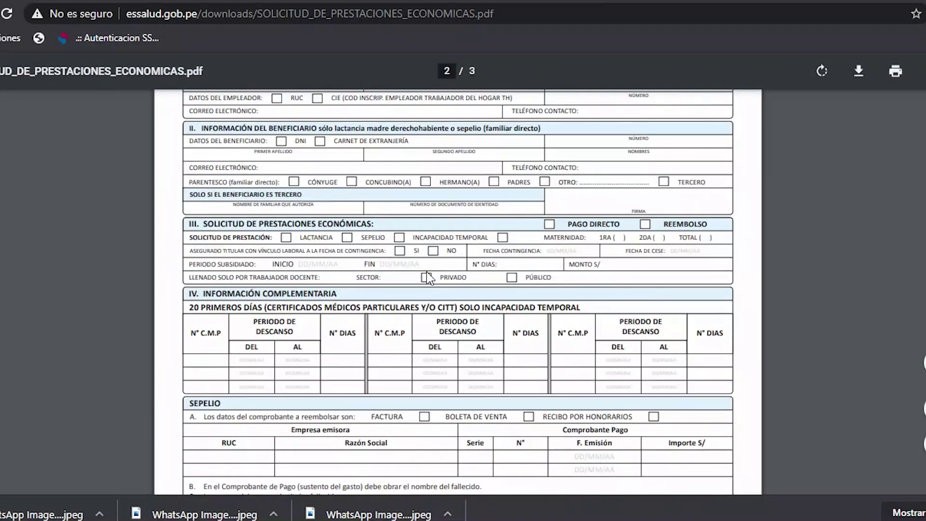
{"action": "scroll", "coordinate": [513, 273], "scroll_direction": "up", "scroll_amount": 10}
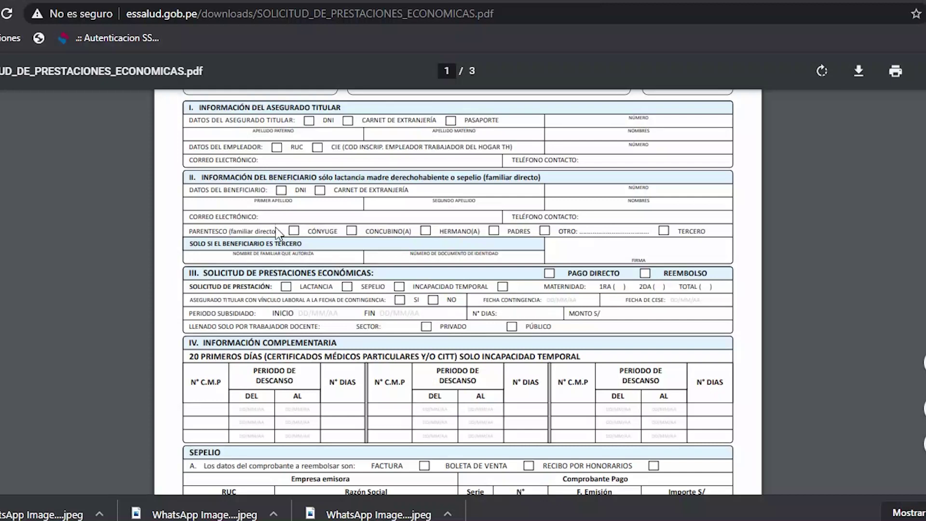
{"action": "scroll", "coordinate": [458, 290], "scroll_direction": "down", "scroll_amount": 5}
{"action": "scroll", "coordinate": [458, 290], "scroll_direction": "up", "scroll_amount": 8}
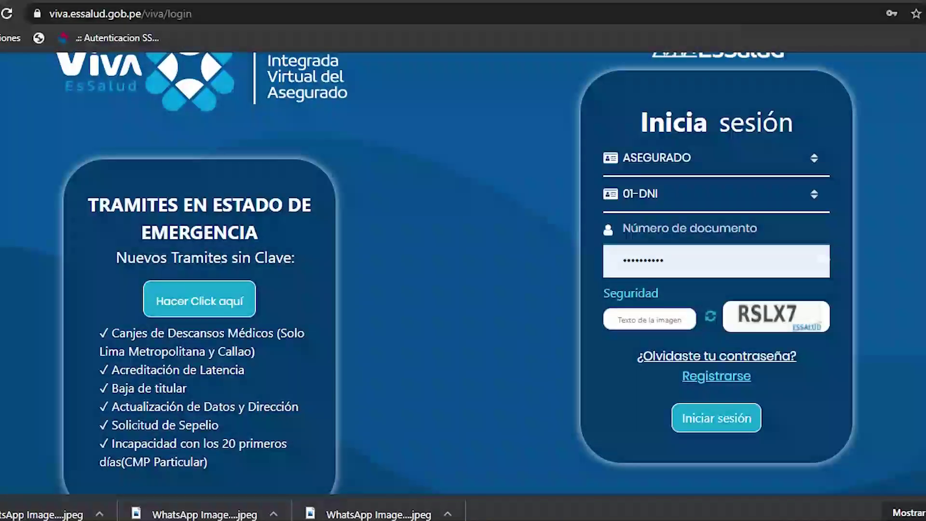
Open the emergency-state procedures that need no password (Nuevos Tramites sin Clave) from the VIVA EsSalud login page.
{"action": "scroll", "coordinate": [325, 227], "scroll_direction": "up", "scroll_amount": 2}
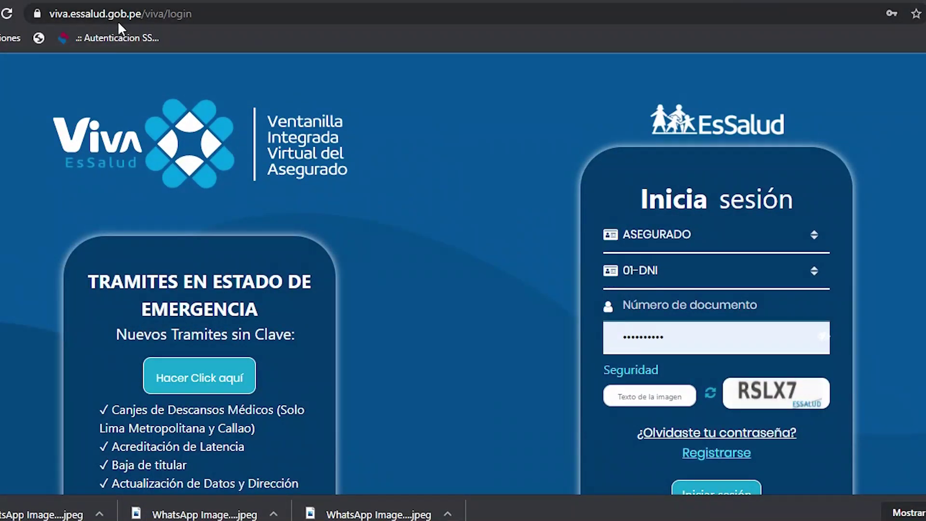
{"action": "scroll", "coordinate": [512, 376], "scroll_direction": "down", "scroll_amount": 1}
{"action": "scroll", "coordinate": [509, 368], "scroll_direction": "down", "scroll_amount": 2}
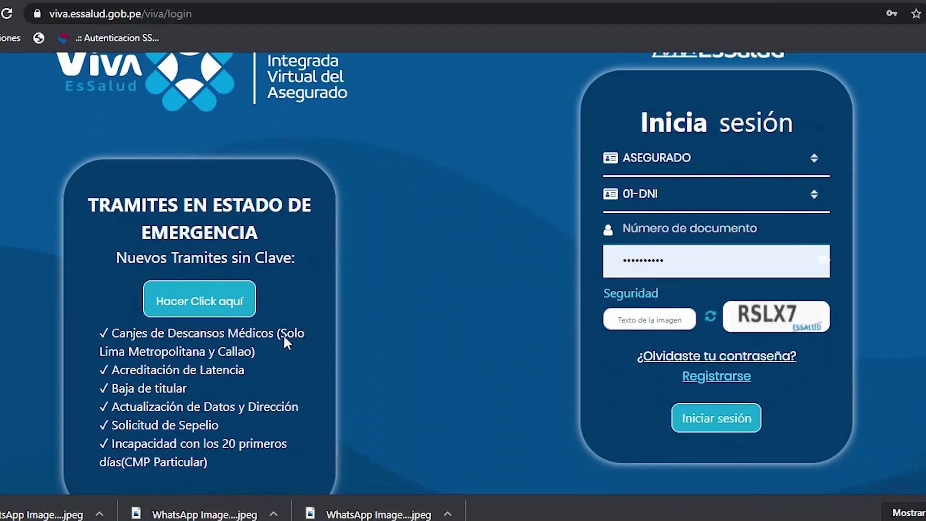
{"action": "left_click", "coordinate": [214, 313]}
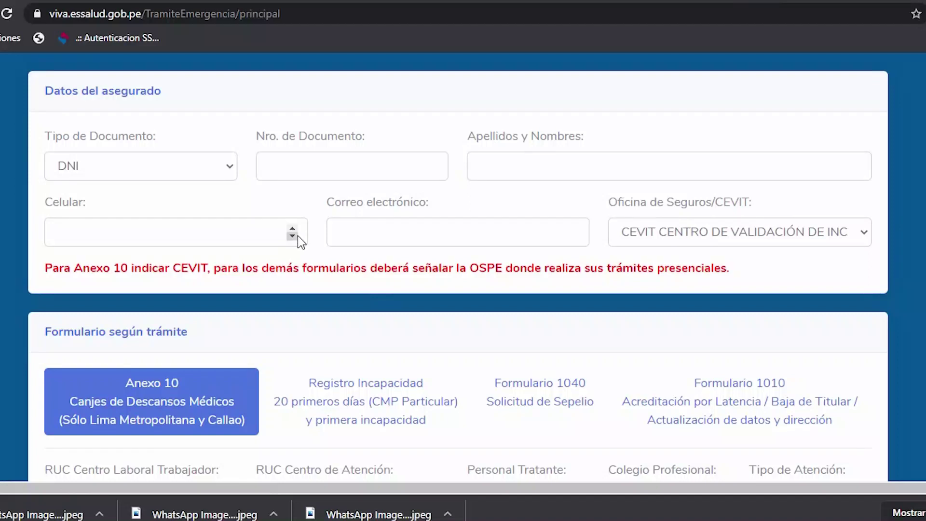
Check the available document types and the Oficina de Seguros/CEVIT options in the insured person's data.
{"action": "left_click", "coordinate": [230, 171]}
{"action": "left_click", "coordinate": [210, 162]}
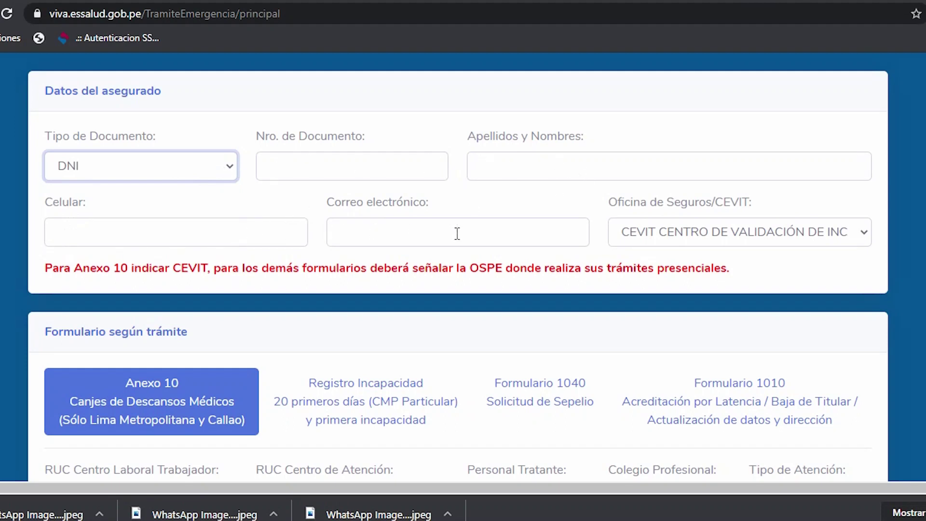
{"action": "scroll", "coordinate": [543, 222], "scroll_direction": "down", "scroll_amount": 1}
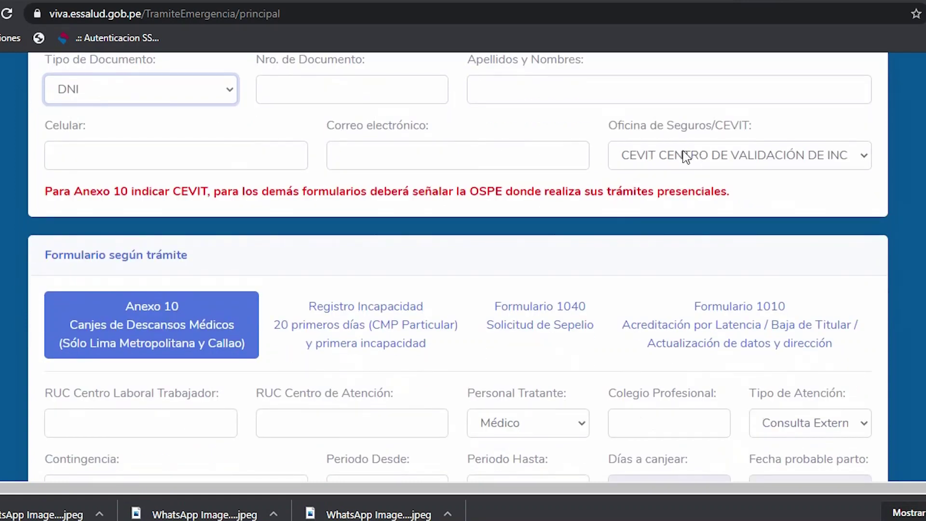
{"action": "left_click", "coordinate": [693, 156]}
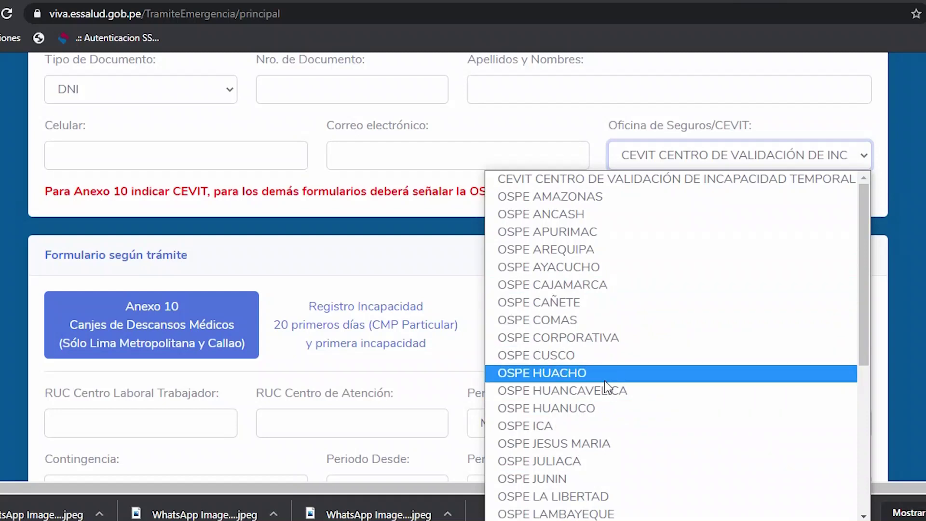
{"action": "scroll", "coordinate": [600, 434], "scroll_direction": "down", "scroll_amount": 3}
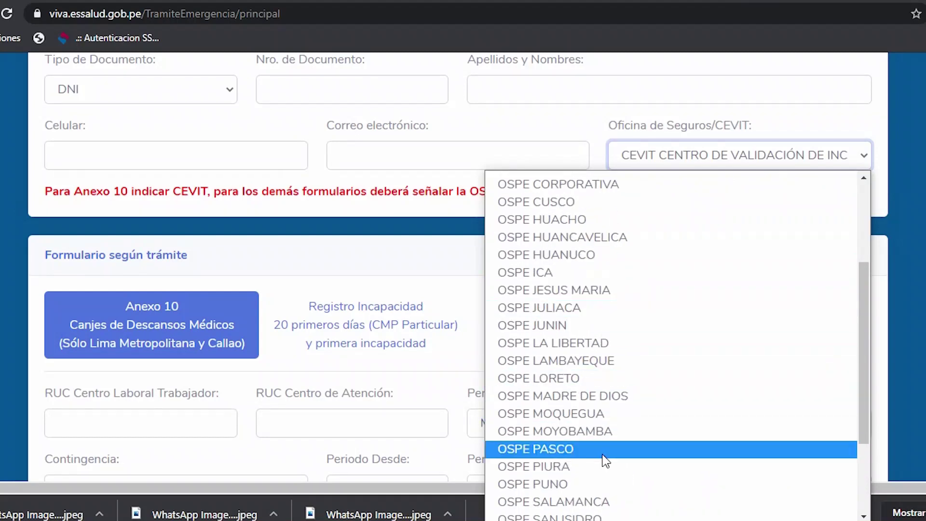
{"action": "left_click", "coordinate": [527, 152]}
Switch to Formulario 1040 Solicitud de Sepelio and look over the deceased holder's document type and subsidy amount fields.
{"action": "scroll", "coordinate": [434, 159], "scroll_direction": "down", "scroll_amount": 3}
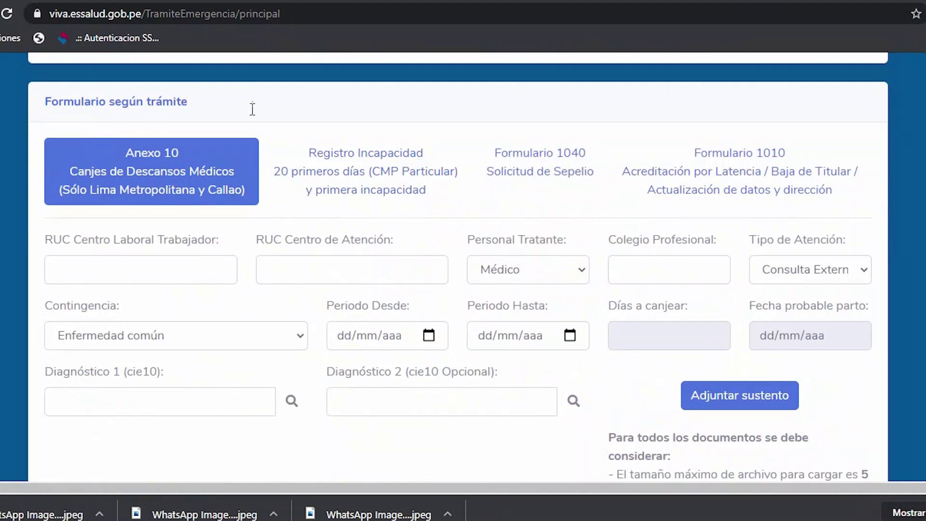
{"action": "left_click", "coordinate": [540, 174]}
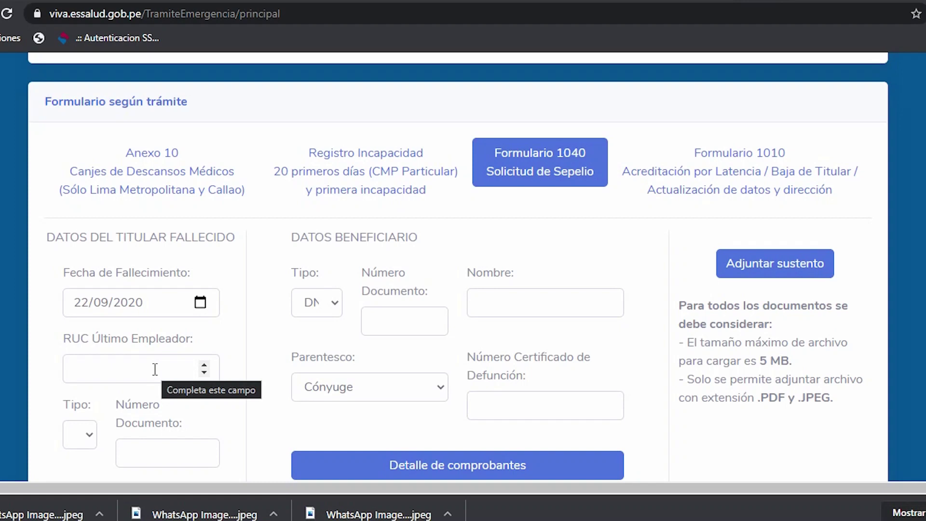
{"action": "left_click", "coordinate": [83, 435]}
{"action": "left_click", "coordinate": [83, 435]}
{"action": "scroll", "coordinate": [119, 452], "scroll_direction": "down", "scroll_amount": 1}
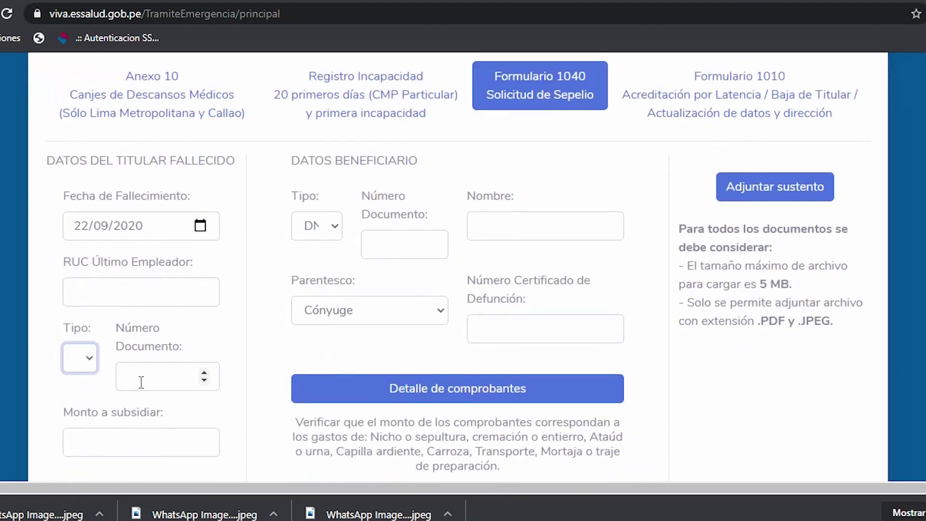
{"action": "left_click", "coordinate": [139, 437]}
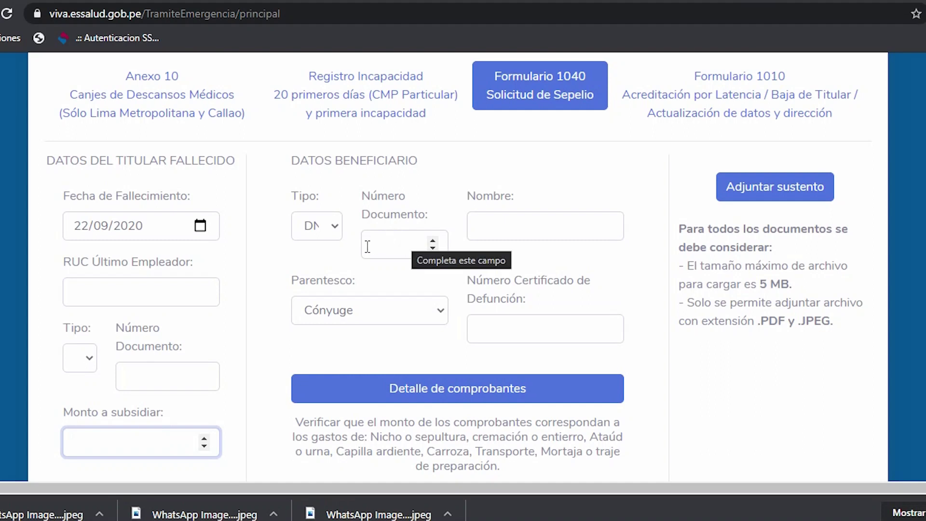
Check the beneficiary's name field and the available Parentesco options.
{"action": "left_click", "coordinate": [513, 231]}
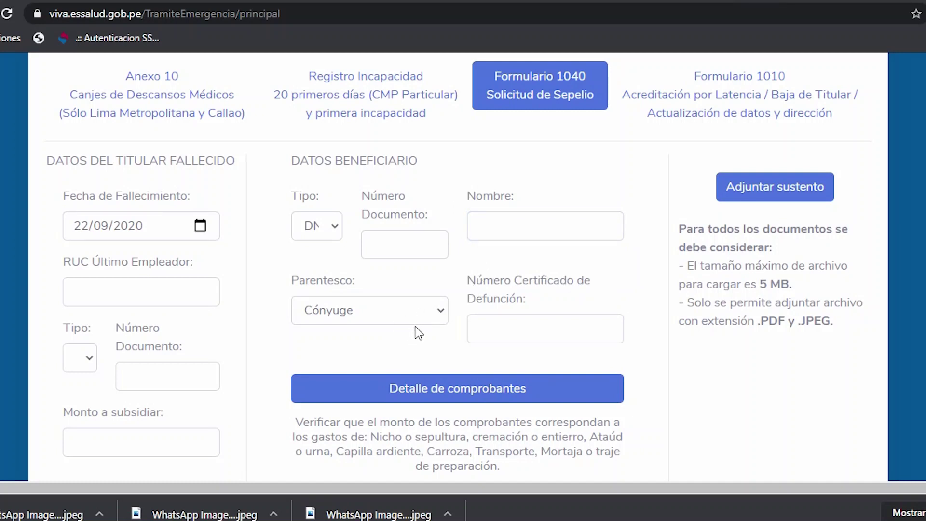
{"action": "left_click", "coordinate": [428, 320]}
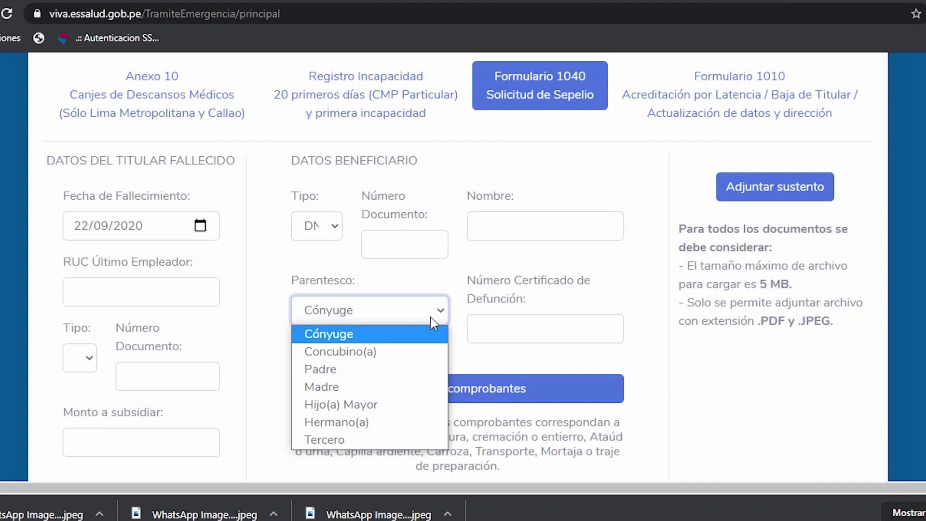
{"action": "left_click", "coordinate": [641, 298]}
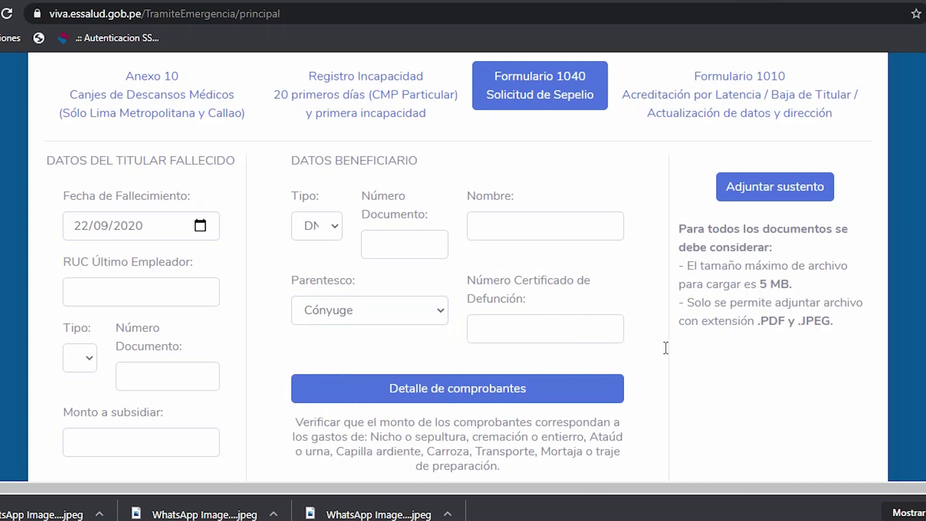
View the payment voucher details table with the voucher types offered in its first row, and close it.
{"action": "left_click", "coordinate": [458, 392]}
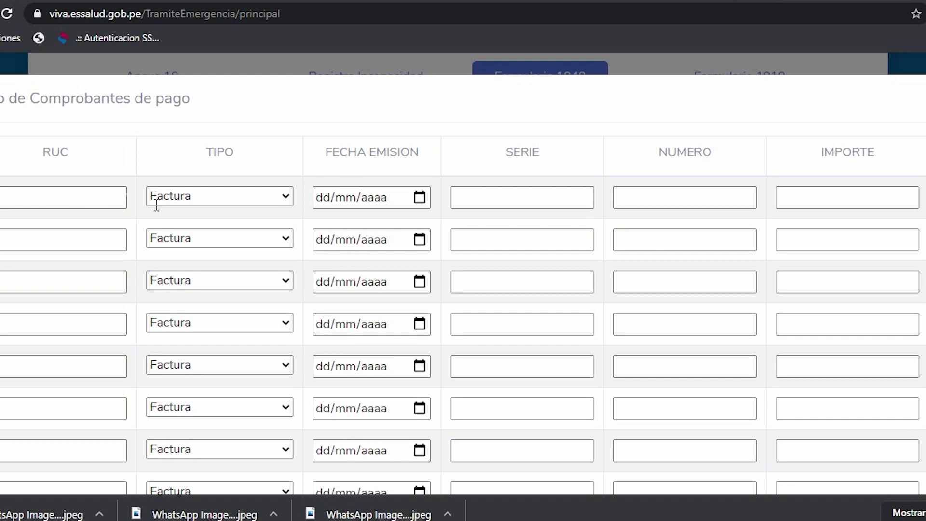
{"action": "left_click", "coordinate": [207, 202]}
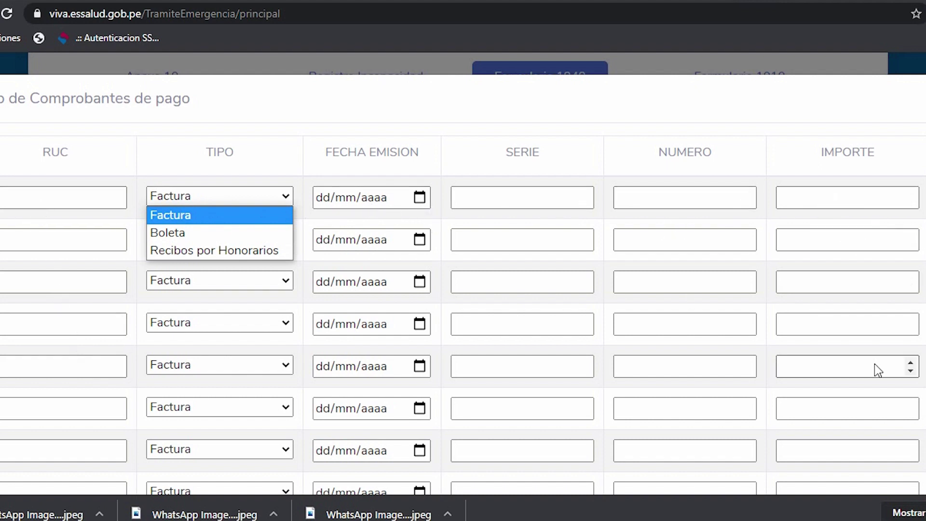
{"action": "key", "text": "Escape"}
{"action": "key", "text": "Escape"}
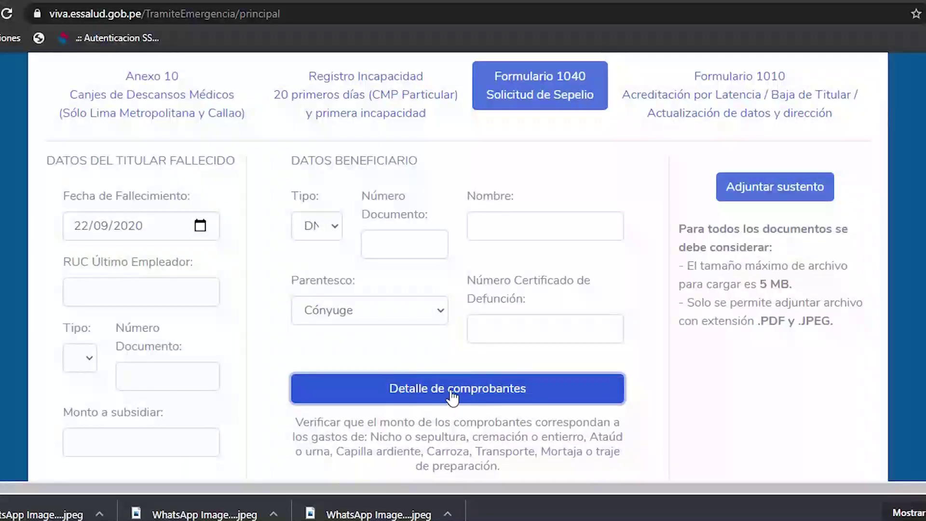
Try to attach the supporting documents to the Solicitud de Sepelio, dismissing each alert.
{"action": "left_click", "coordinate": [765, 192]}
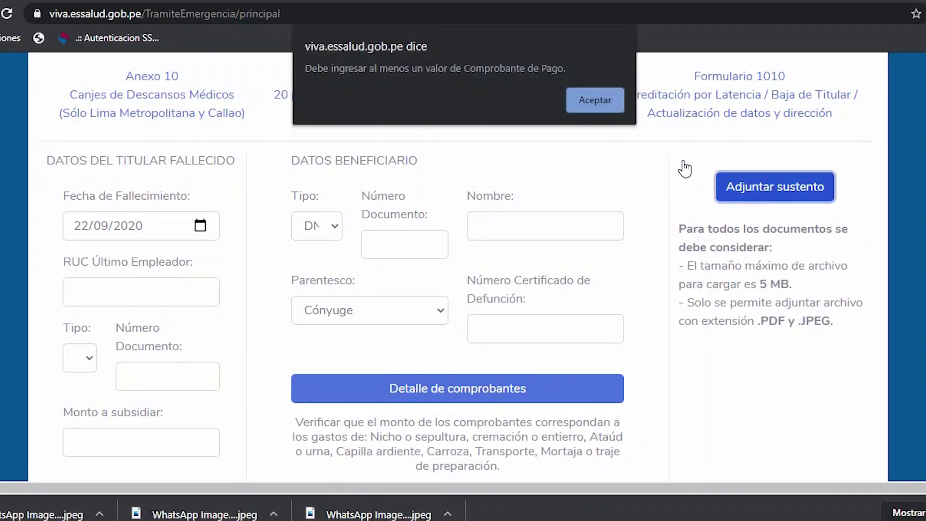
{"action": "left_click", "coordinate": [589, 104]}
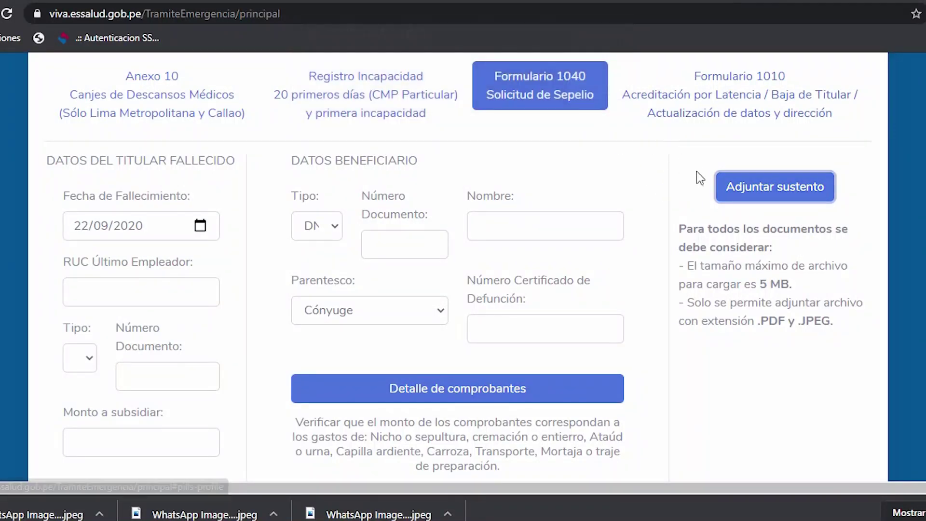
{"action": "scroll", "coordinate": [455, 273], "scroll_direction": "up", "scroll_amount": 6}
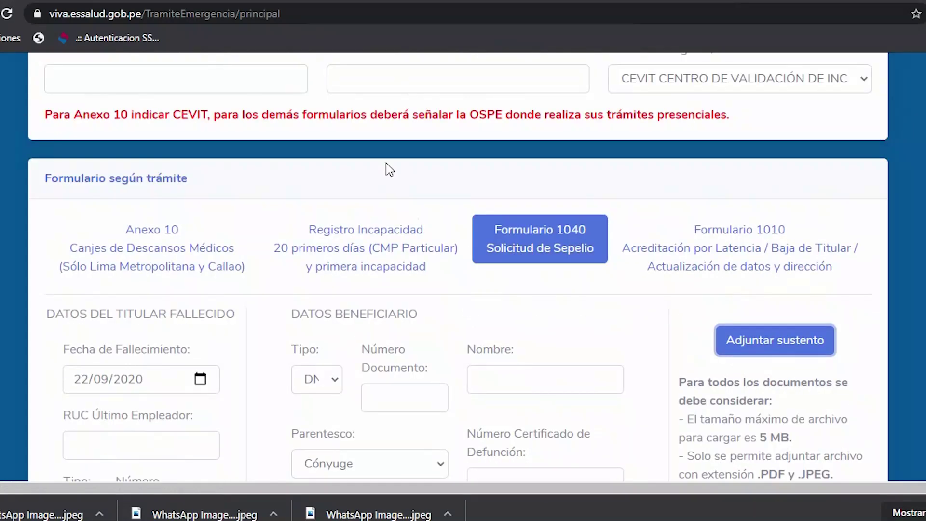
{"action": "scroll", "coordinate": [565, 240], "scroll_direction": "down", "scroll_amount": 4}
{"action": "scroll", "coordinate": [565, 240], "scroll_direction": "down", "scroll_amount": 4}
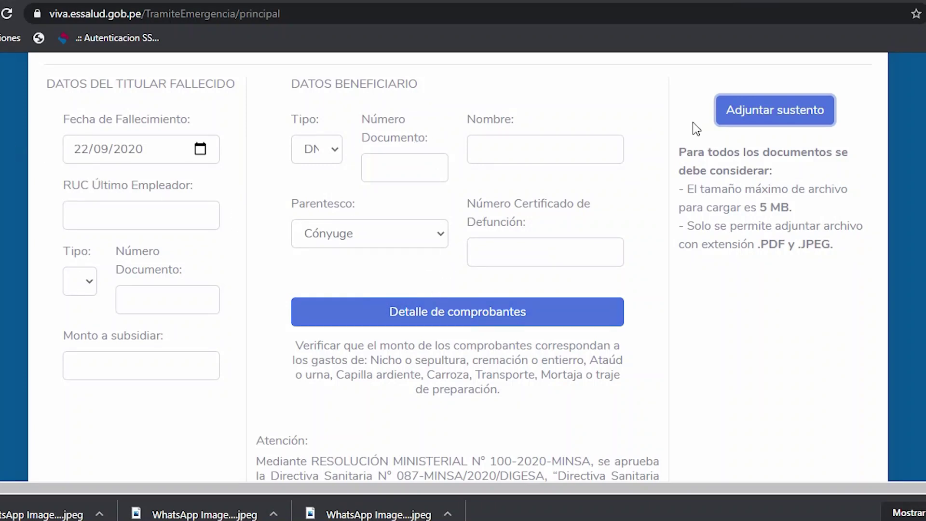
{"action": "left_click", "coordinate": [774, 116]}
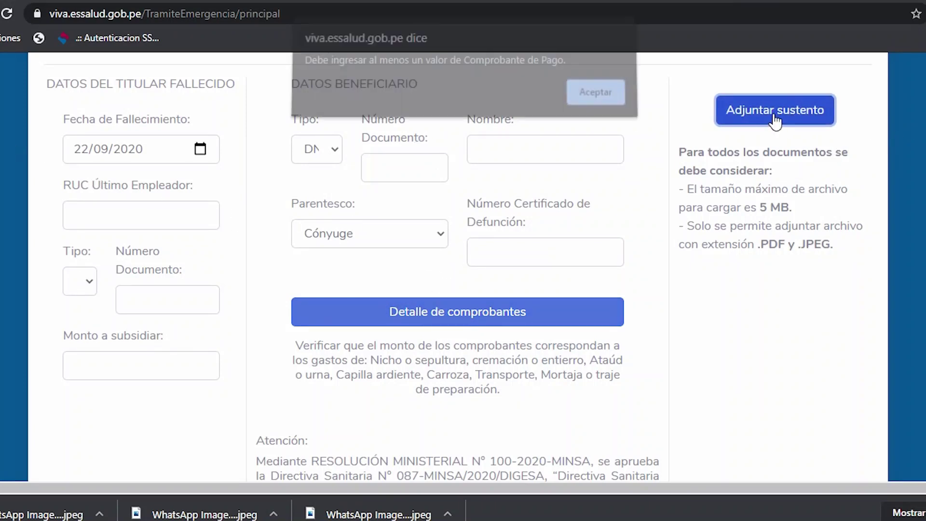
{"action": "left_click", "coordinate": [614, 103]}
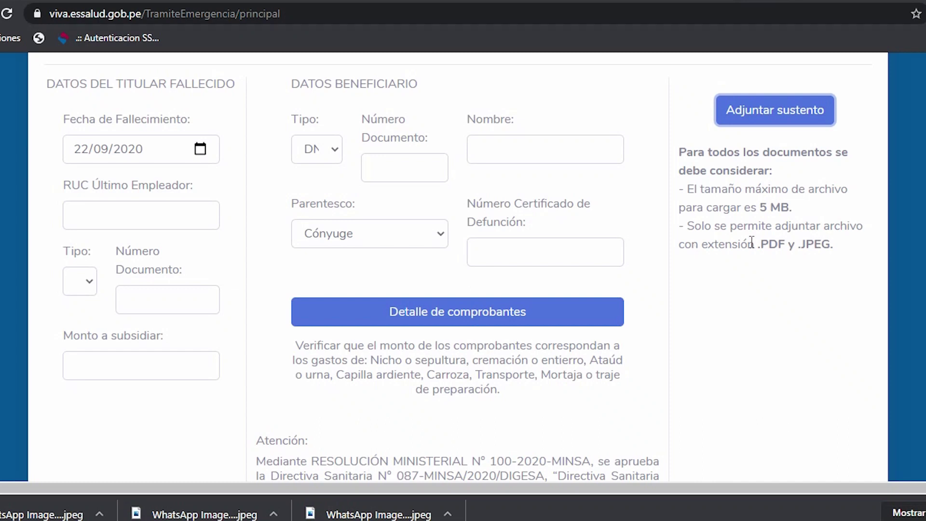
Review the permitted attachment formats, the insured person's data fields and the Formulario 1040 section.
{"action": "double_click", "coordinate": [764, 249]}
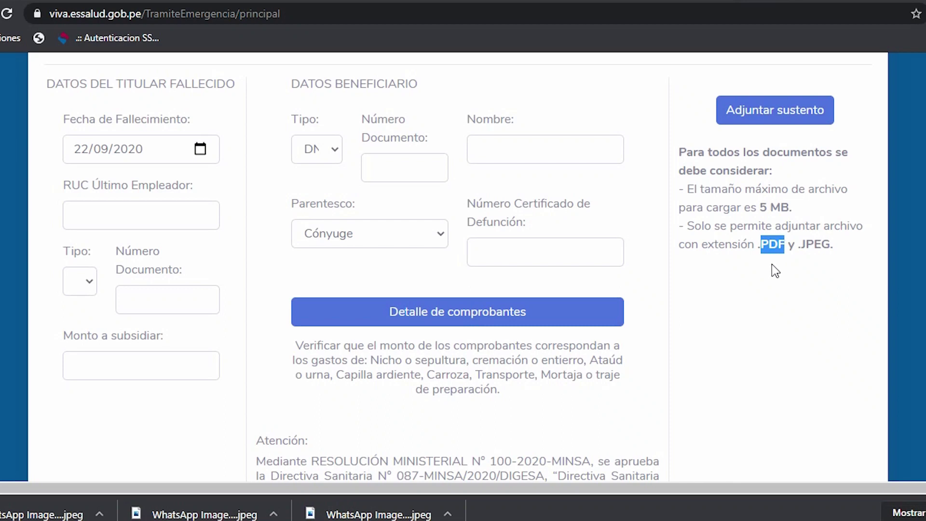
{"action": "scroll", "coordinate": [719, 271], "scroll_direction": "up", "scroll_amount": 3}
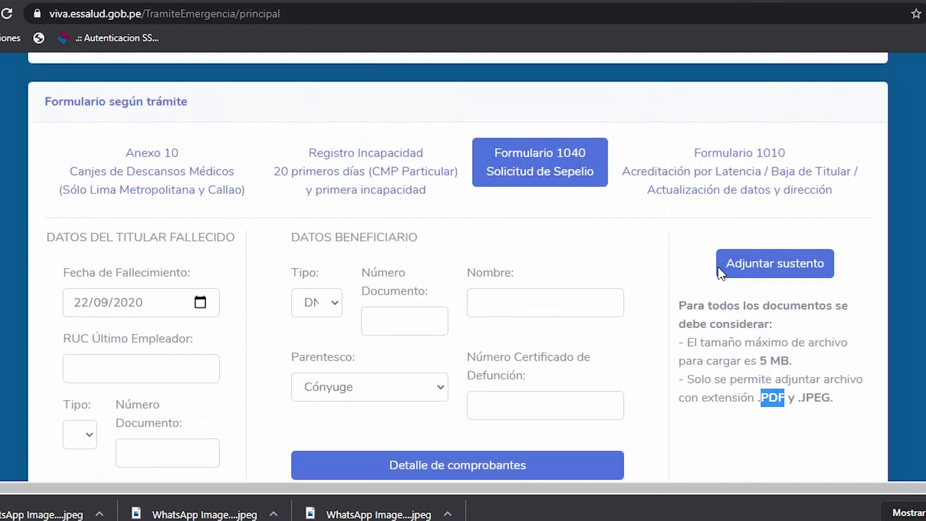
{"action": "scroll", "coordinate": [713, 268], "scroll_direction": "up", "scroll_amount": 2}
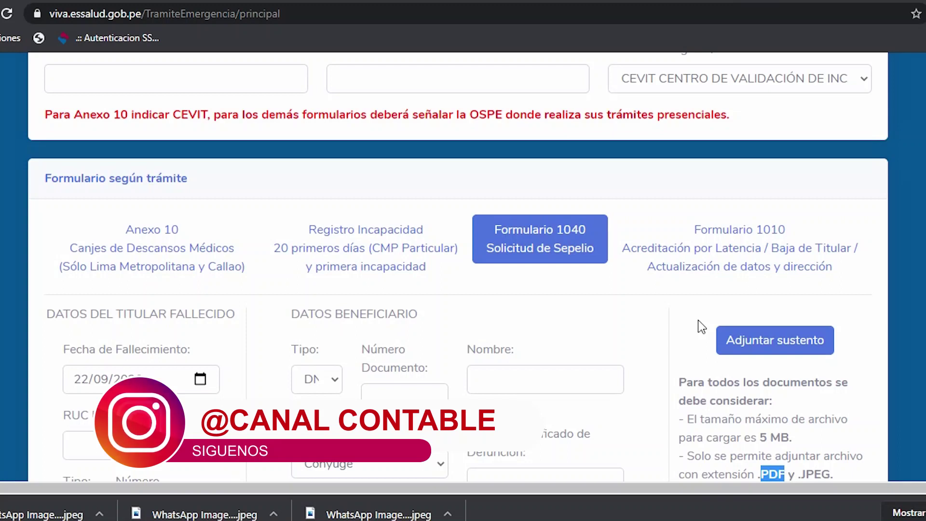
{"action": "scroll", "coordinate": [436, 221], "scroll_direction": "up", "scroll_amount": 3}
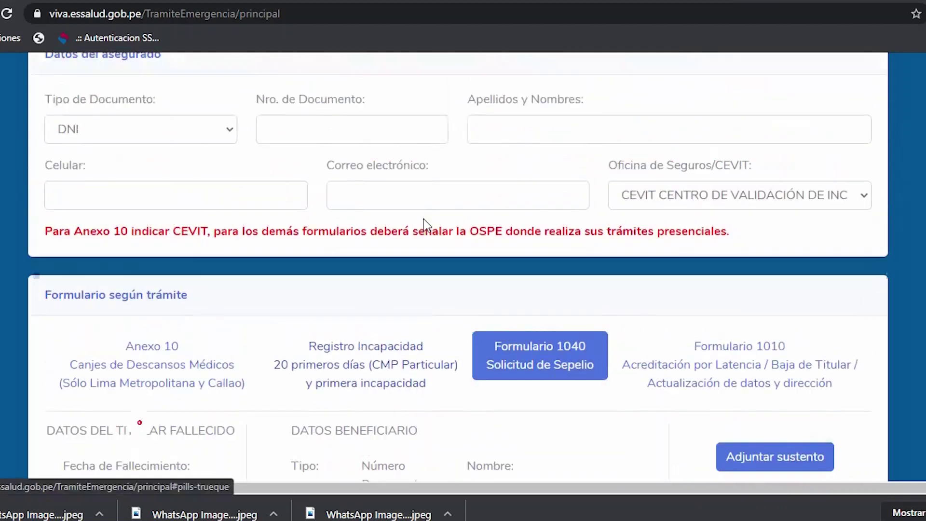
{"action": "scroll", "coordinate": [440, 254], "scroll_direction": "down", "scroll_amount": 2}
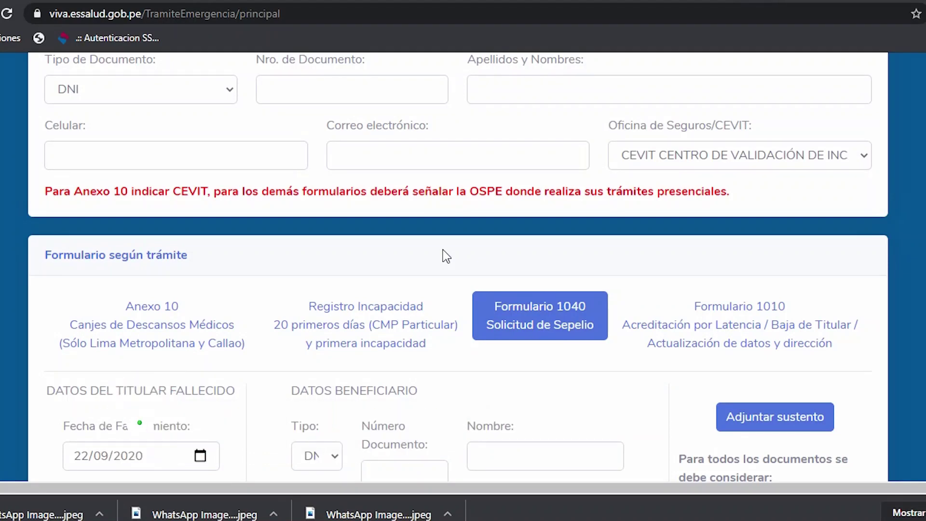
{"action": "scroll", "coordinate": [507, 252], "scroll_direction": "down", "scroll_amount": 2}
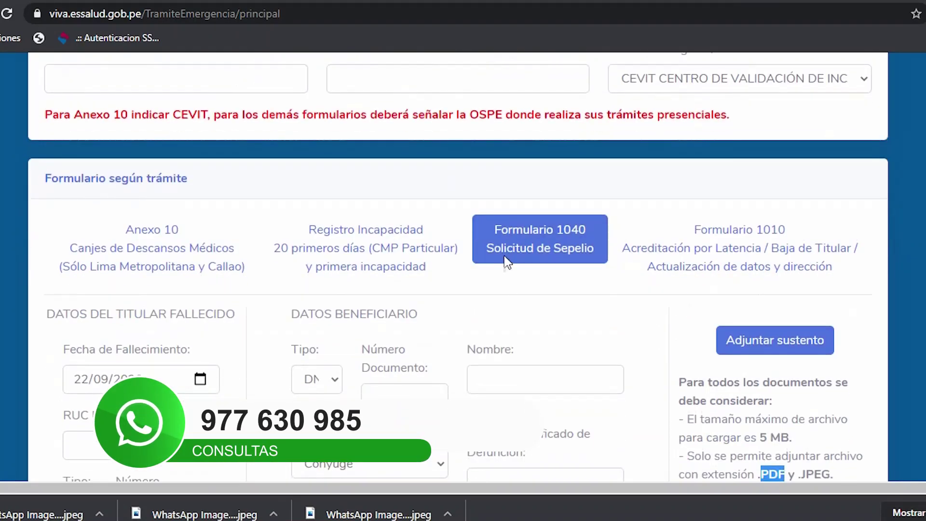
{"action": "scroll", "coordinate": [398, 265], "scroll_direction": "up", "scroll_amount": 4}
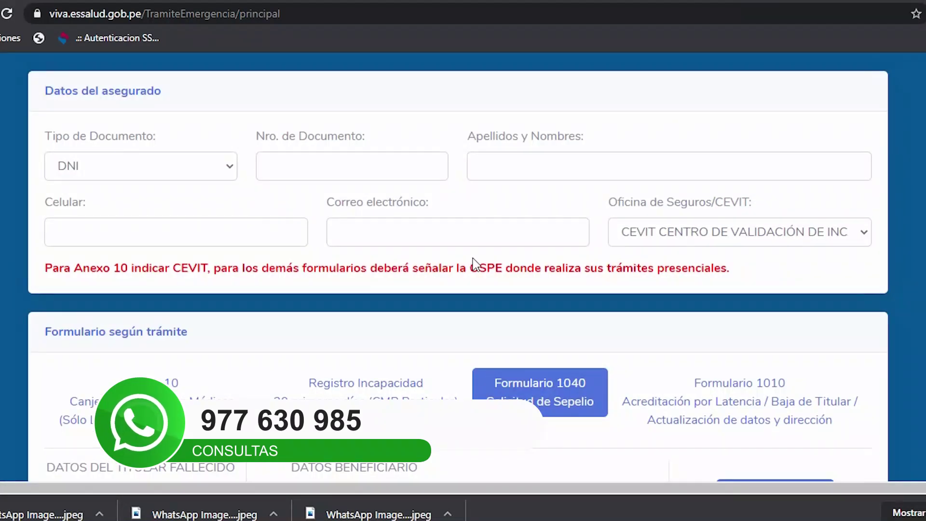
{"action": "scroll", "coordinate": [478, 266], "scroll_direction": "down", "scroll_amount": 2}
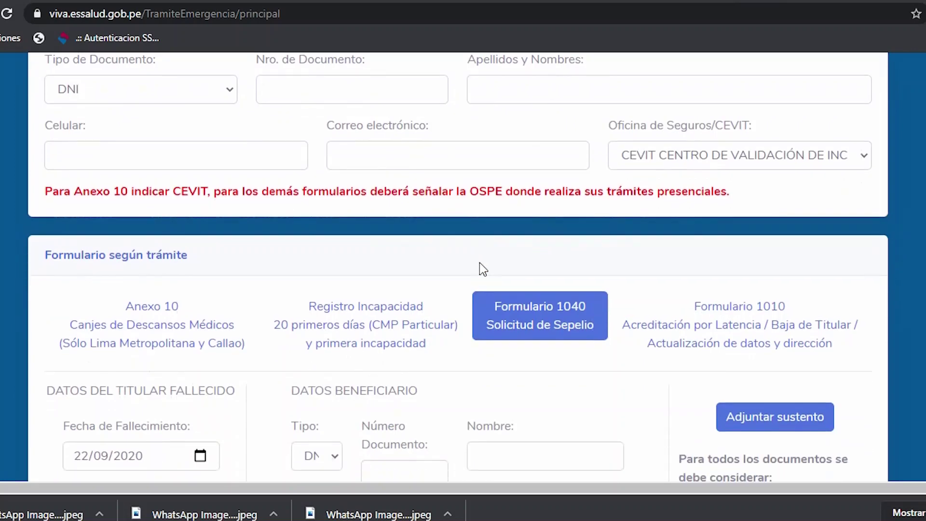